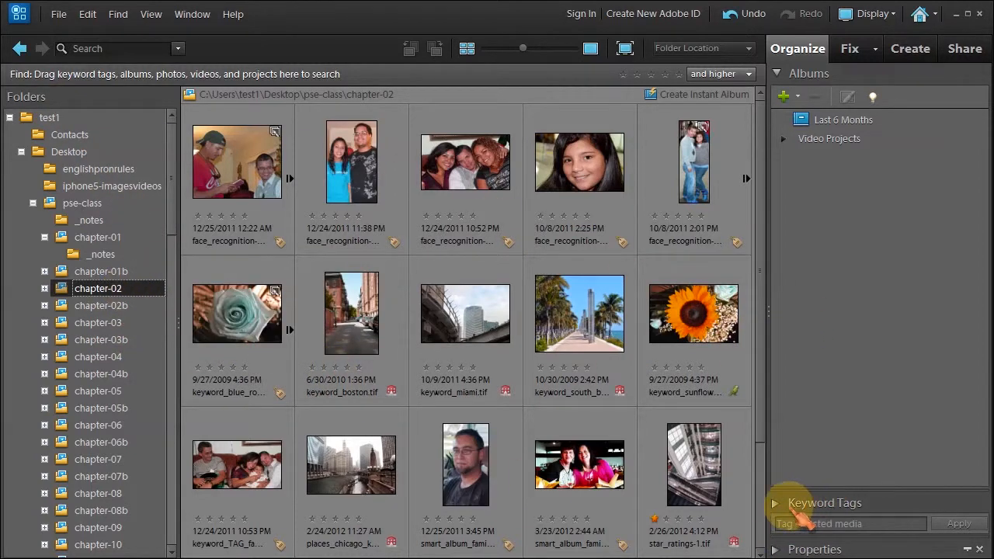
pyautogui.click(775, 505)
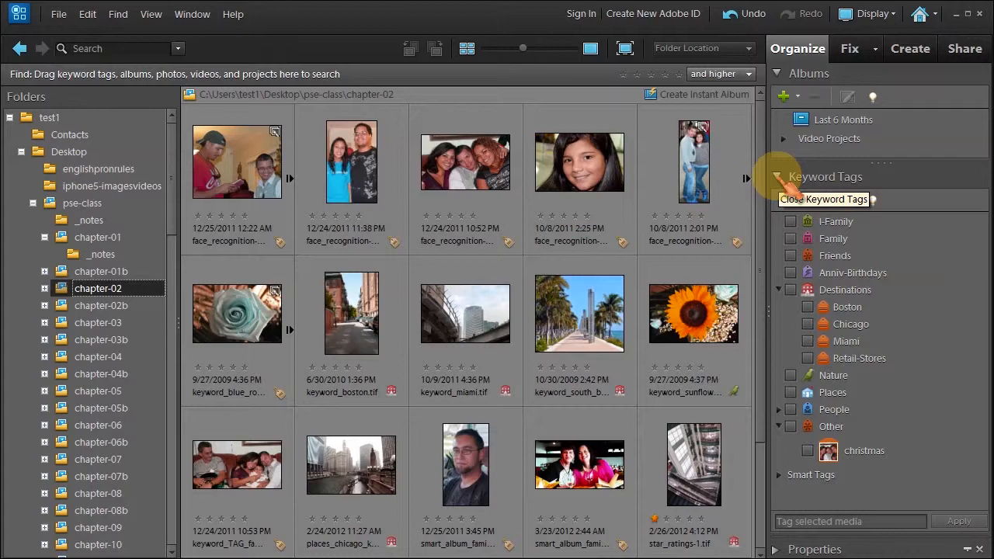
pyautogui.click(776, 177)
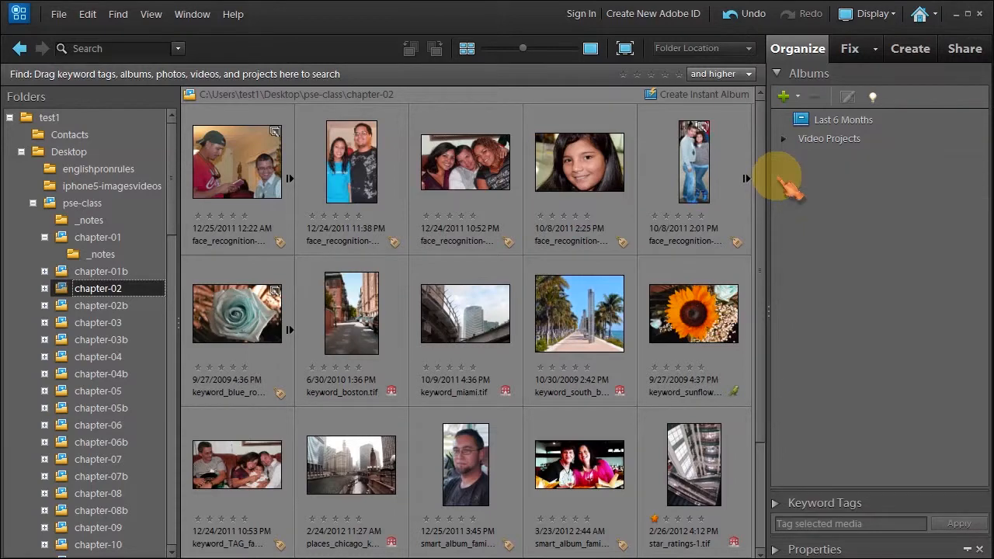
pyautogui.click(776, 74)
pyautogui.click(776, 74)
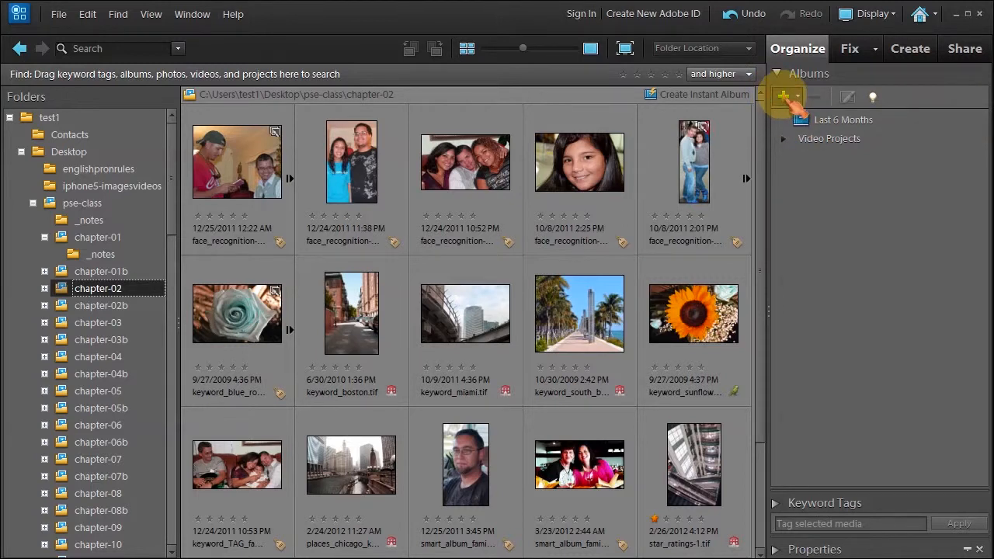
# - Start a new top-level album named xmas
pyautogui.click(786, 97)
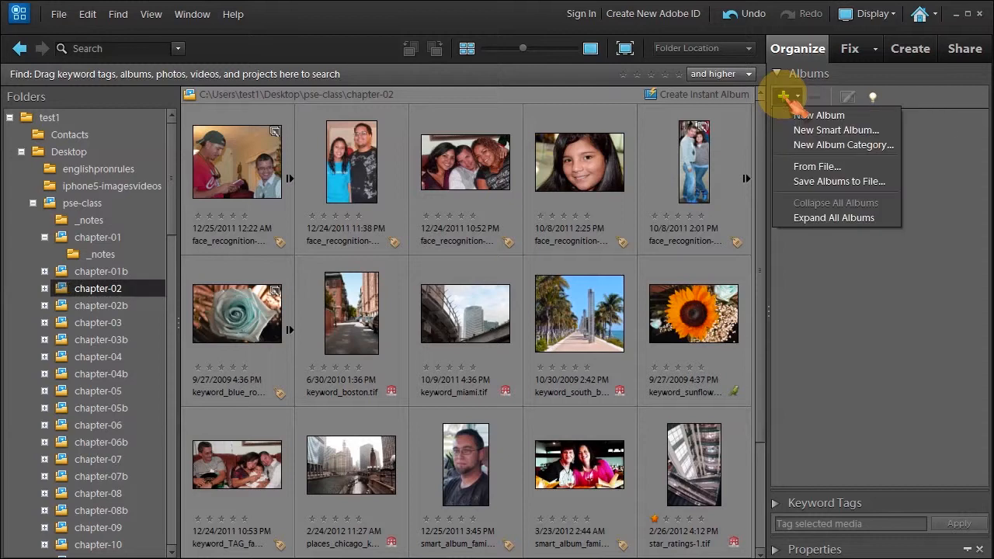
pyautogui.click(807, 118)
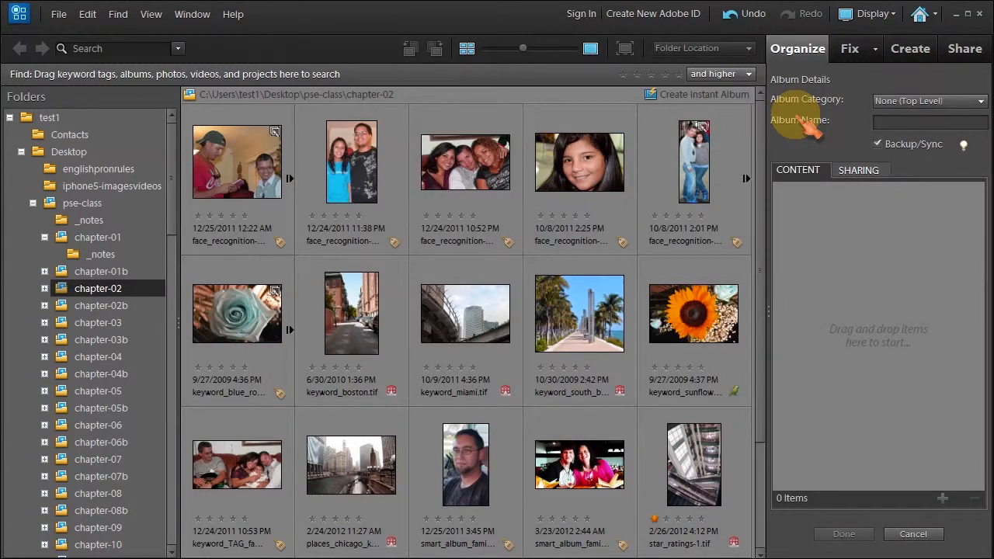
pyautogui.write('xmas')
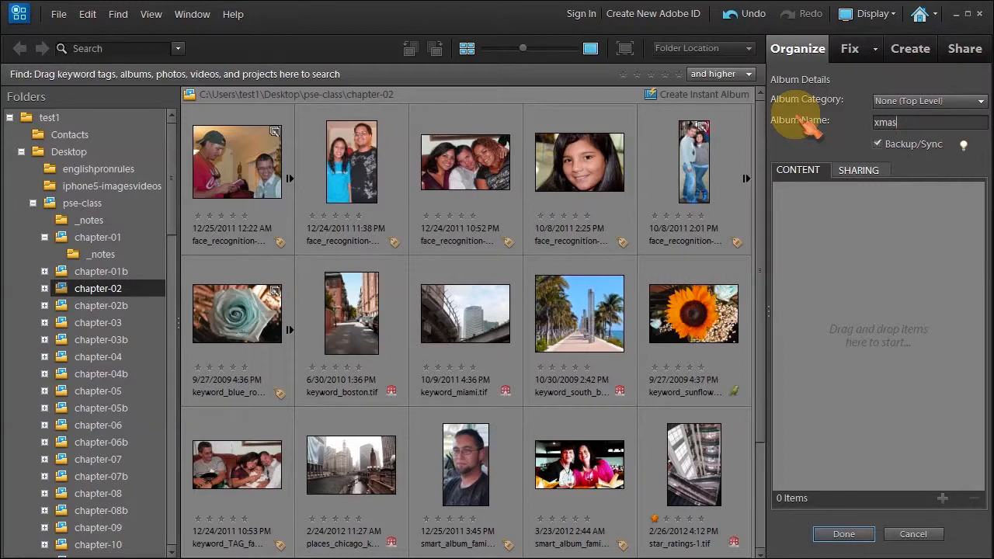
pyautogui.click(818, 225)
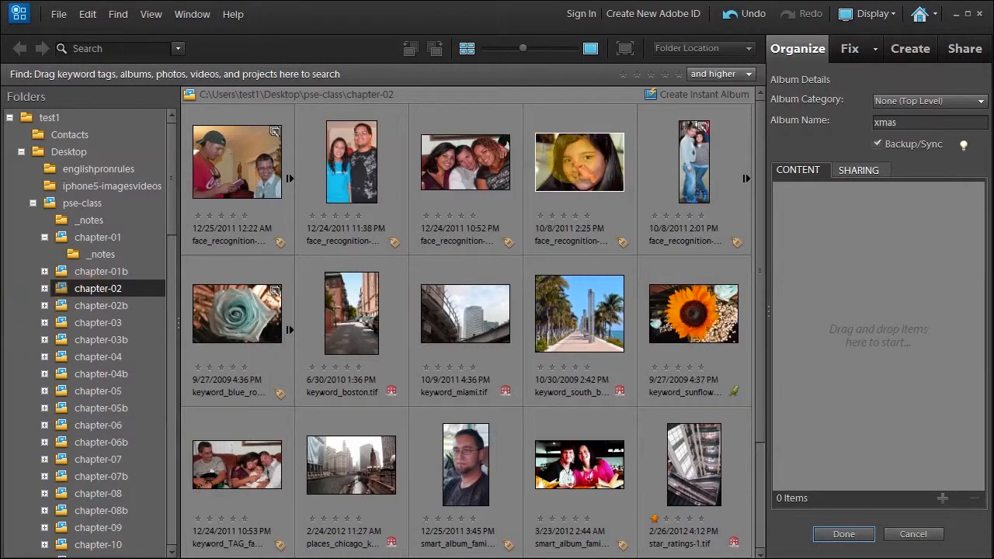
# - Add eight photos to the album: girl's portrait, three women, Boston street, Chicago river, man in glasses, standing couple, two women dining, and family on sofa
pyautogui.moveTo(572, 159); pyautogui.dragTo(834, 283)
pyautogui.moveTo(465, 161); pyautogui.dragTo(892, 350)
pyautogui.moveTo(351, 310); pyautogui.dragTo(920, 333)
pyautogui.click(687, 172)
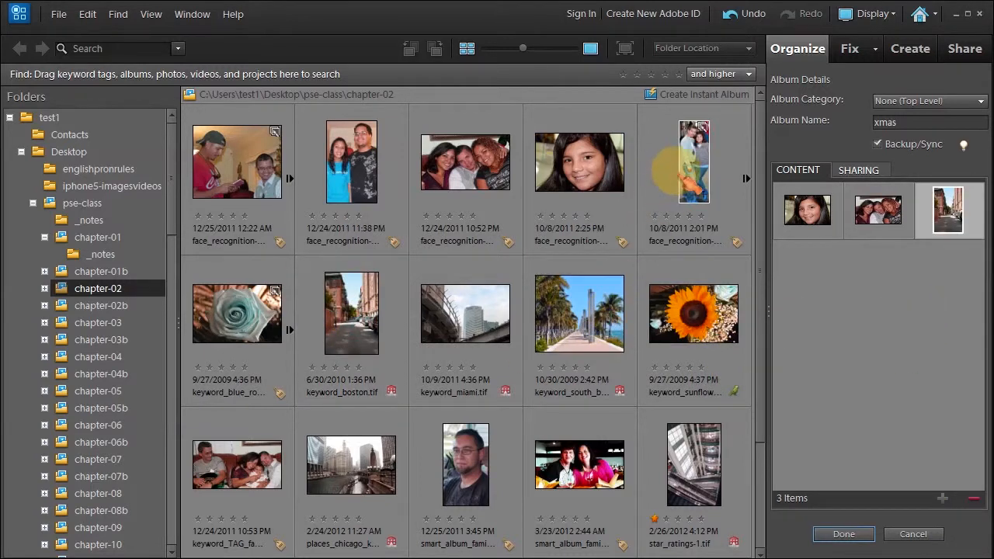
pyautogui.moveTo(357, 463); pyautogui.dragTo(815, 326)
pyautogui.moveTo(469, 475); pyautogui.dragTo(868, 349)
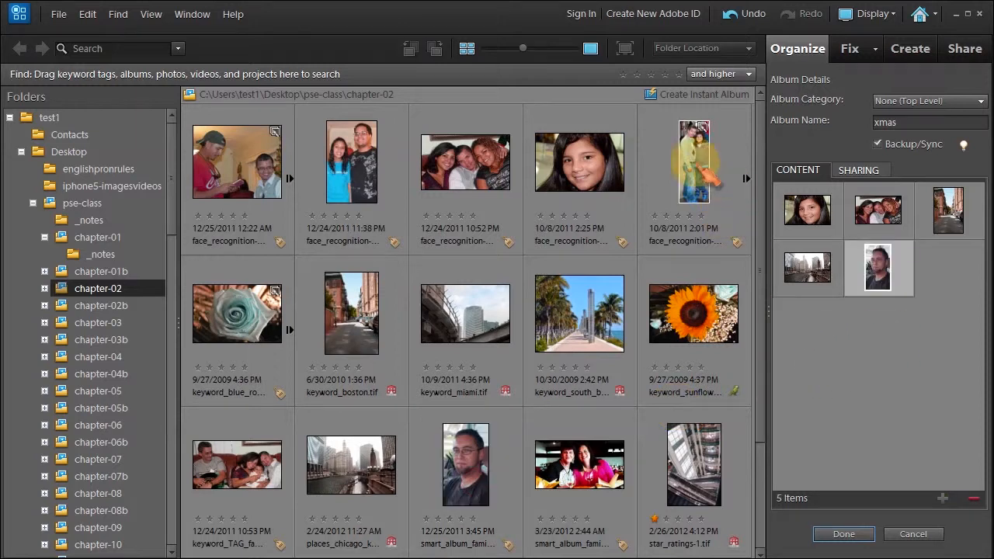
pyautogui.click(891, 415)
pyautogui.moveTo(900, 419); pyautogui.dragTo(887, 406)
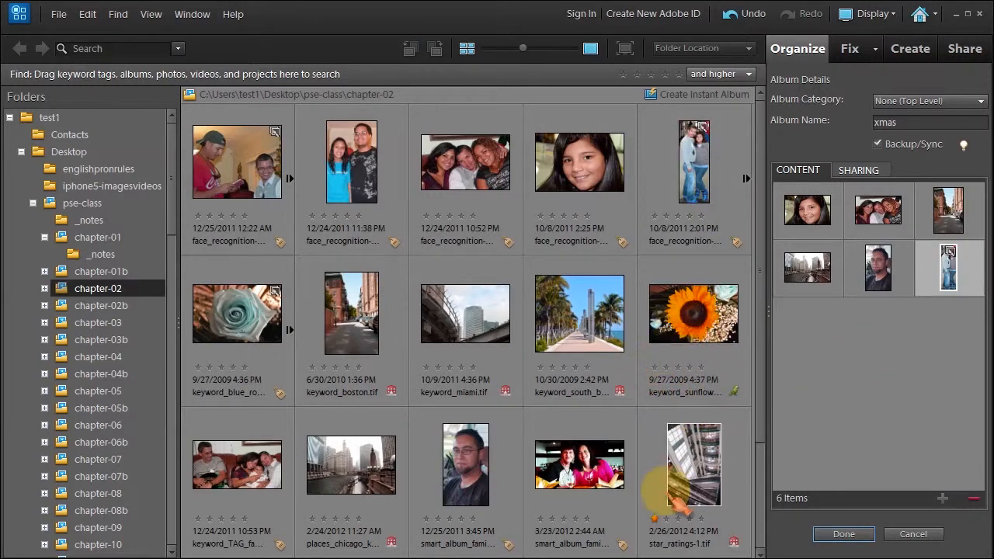
pyautogui.moveTo(578, 464); pyautogui.dragTo(888, 373)
pyautogui.moveTo(264, 477); pyautogui.dragTo(875, 344)
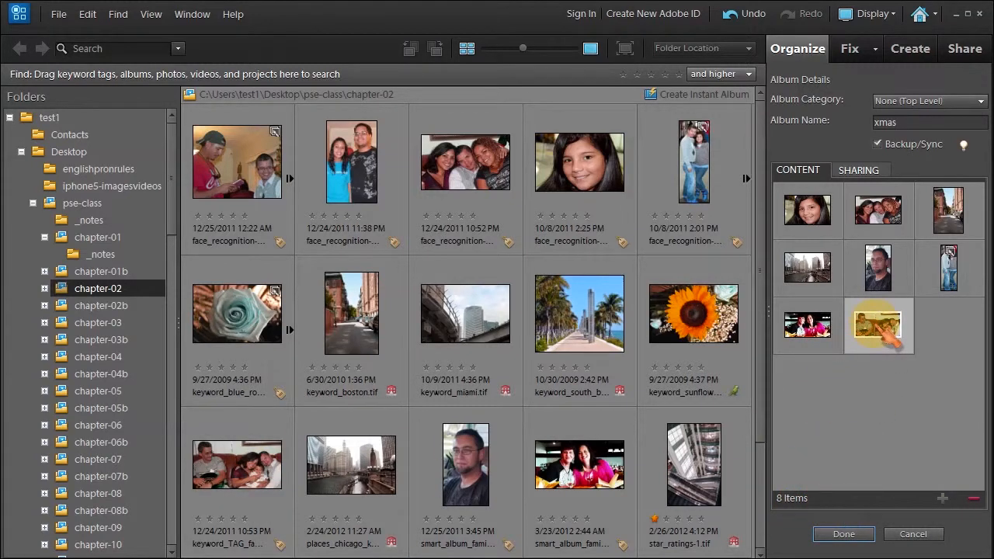
# - Remove the portrait of the man in glasses from the album, and add it back along with the palm walkway and sunflower photos
pyautogui.click(878, 268)
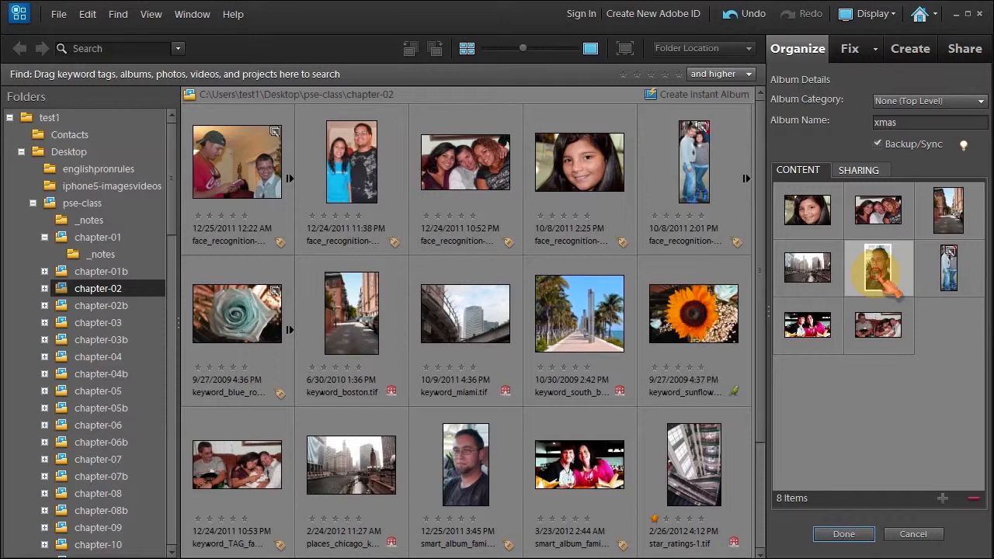
pyautogui.click(973, 498)
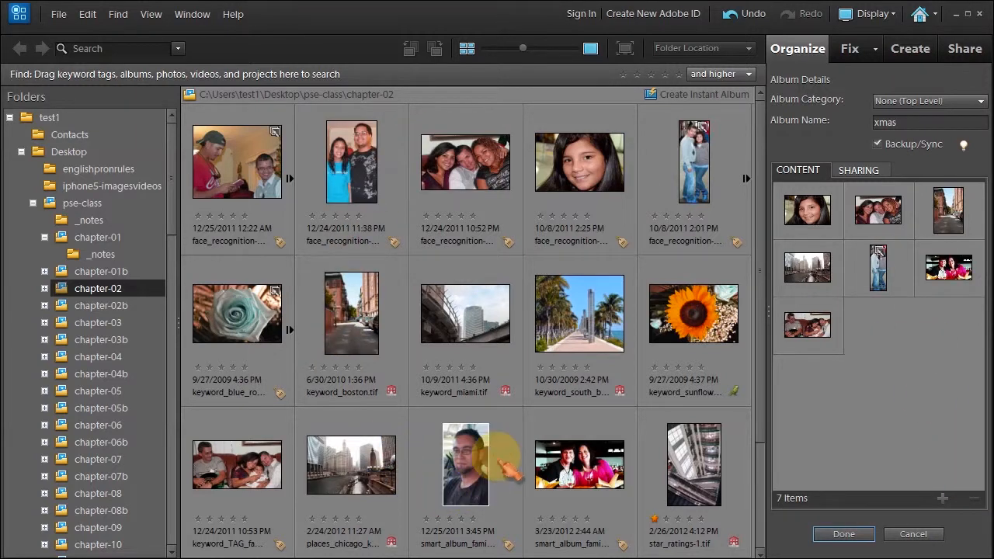
pyautogui.moveTo(466, 464); pyautogui.dragTo(887, 362)
pyautogui.moveTo(694, 313); pyautogui.dragTo(842, 415)
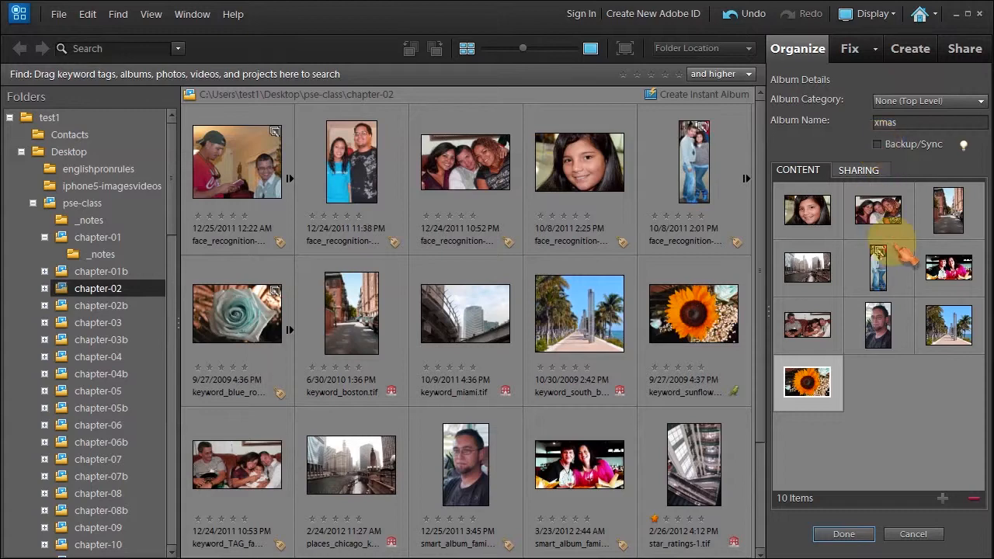
# - Open the album's sharing preview, play its slideshow and advance through several photos
pyautogui.click(863, 176)
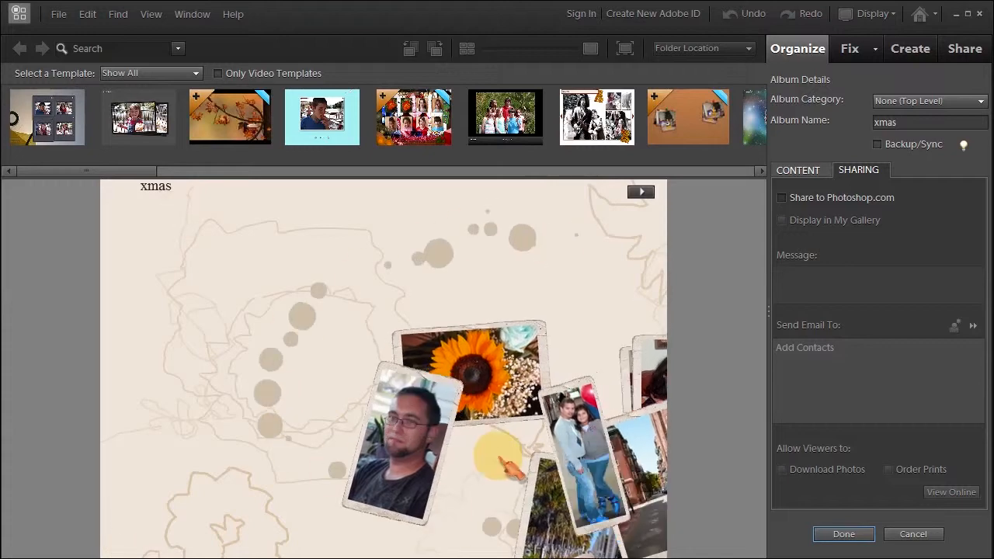
pyautogui.click(641, 192)
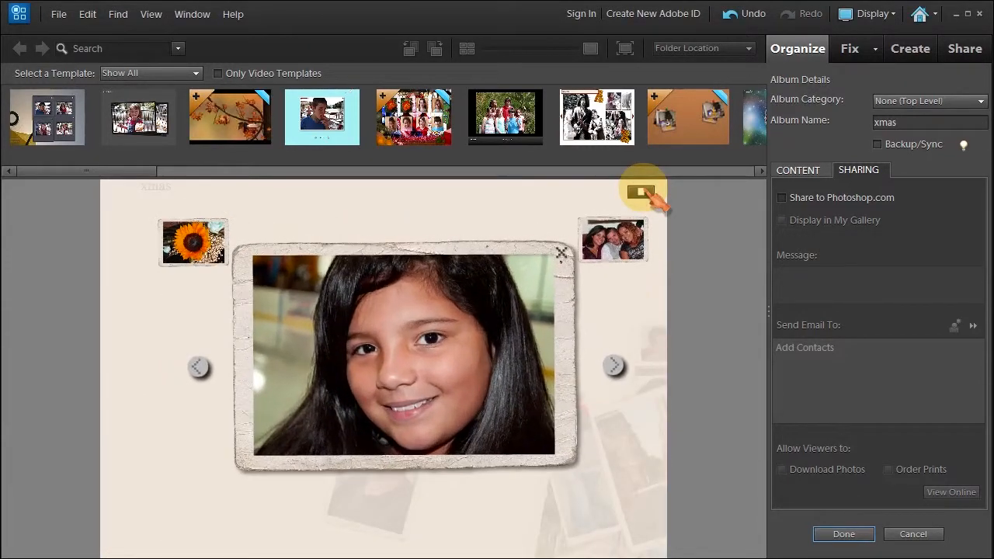
pyautogui.click(612, 380)
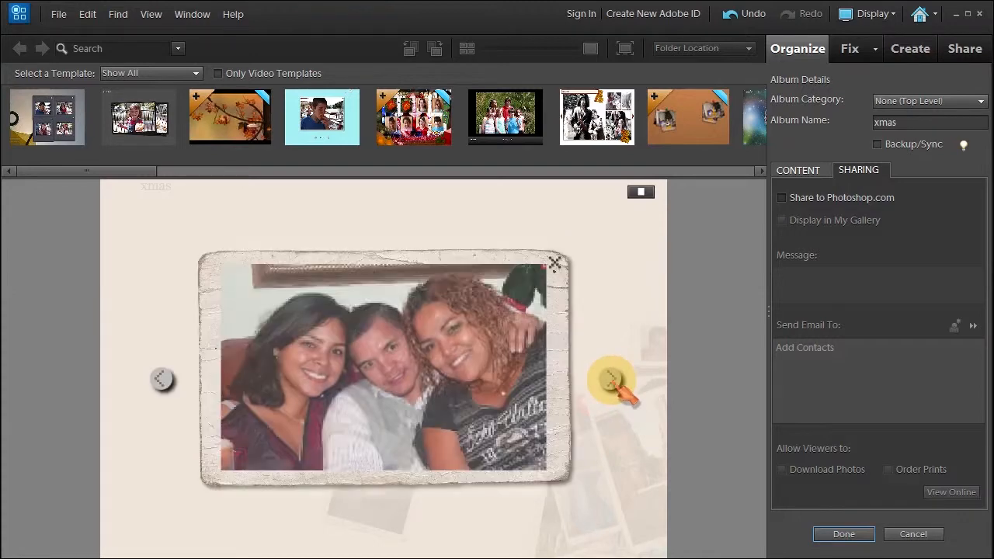
pyautogui.click(611, 380)
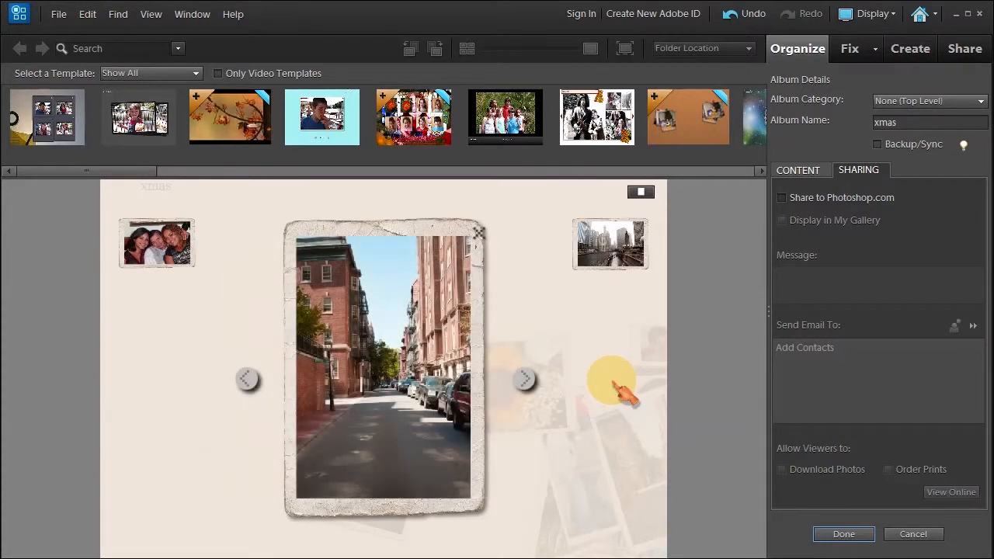
pyautogui.click(525, 379)
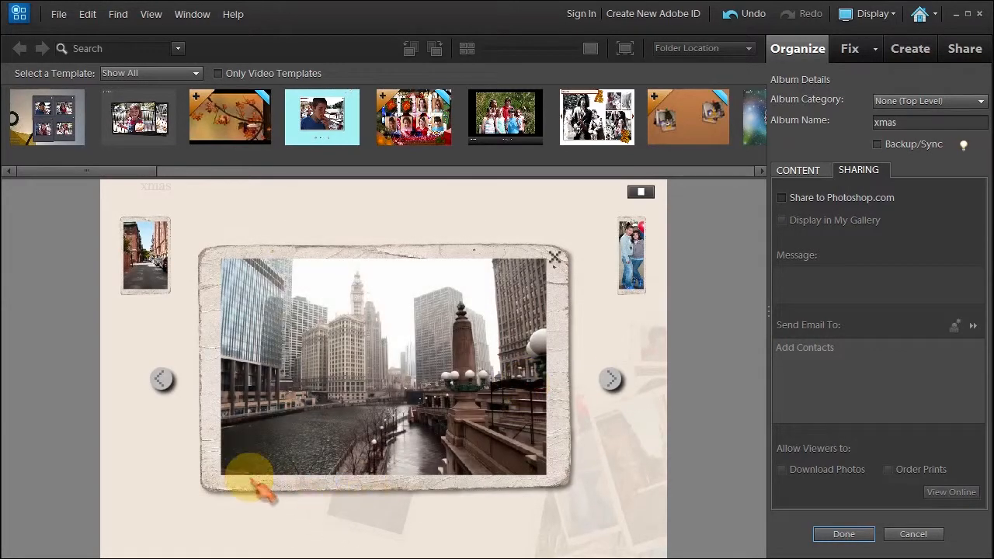
pyautogui.click(610, 379)
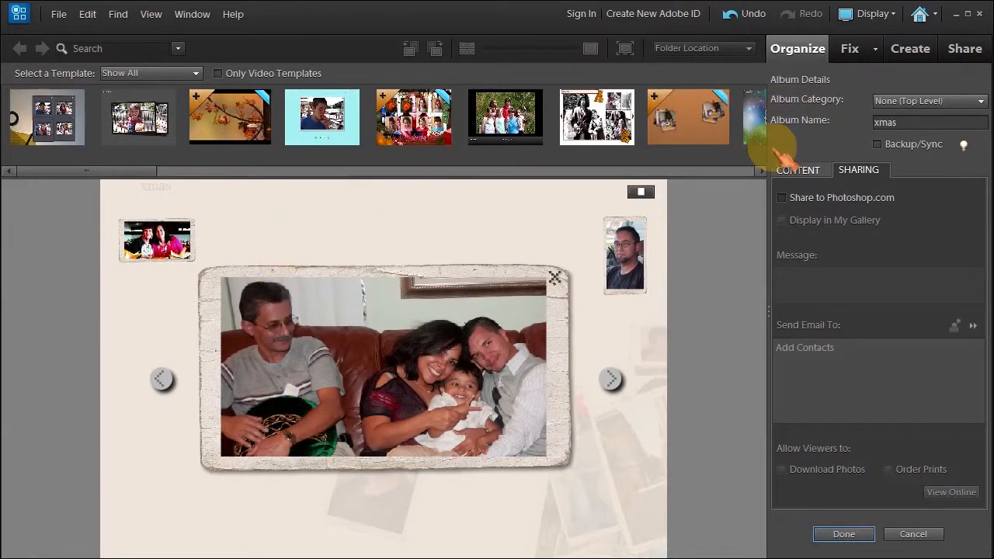
# - Browse the album templates and apply the blue room template with framed pictures hanging on the wall
pyautogui.click(761, 171)
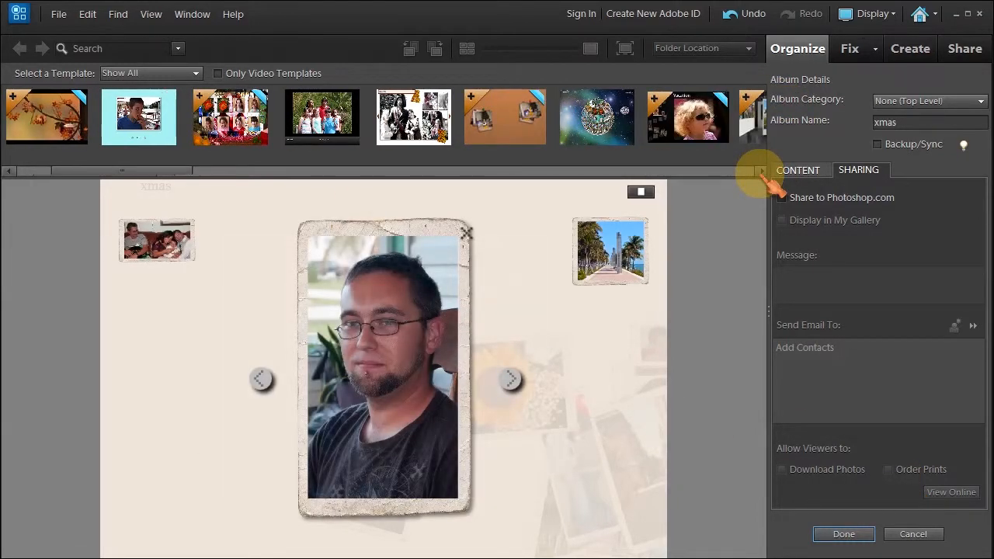
pyautogui.click(761, 172)
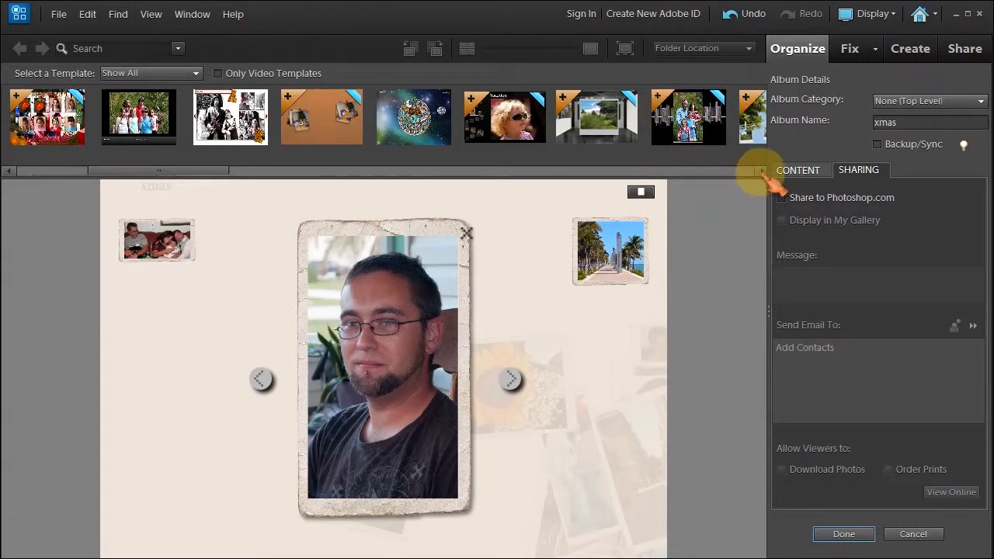
pyautogui.click(761, 172)
pyautogui.click(760, 171)
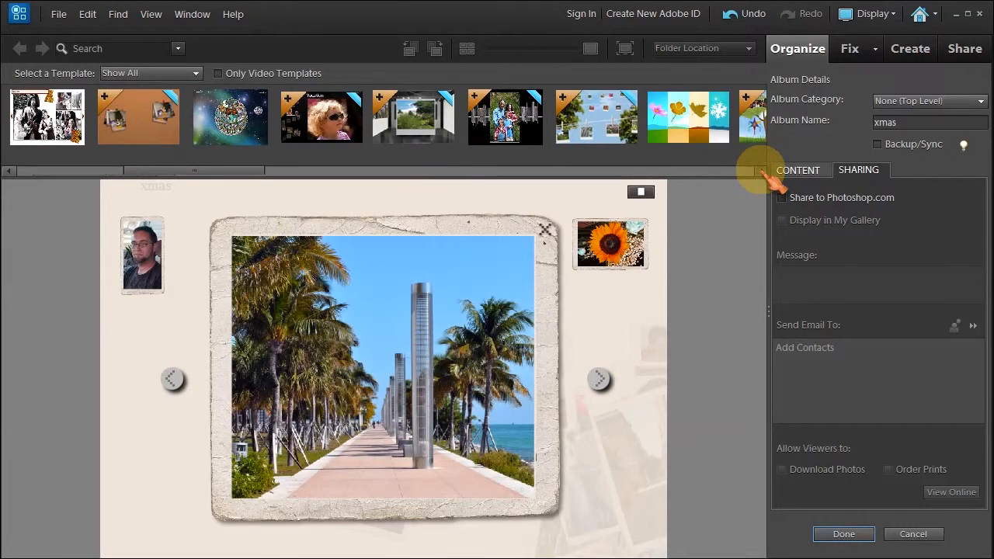
pyautogui.click(761, 171)
pyautogui.click(761, 171)
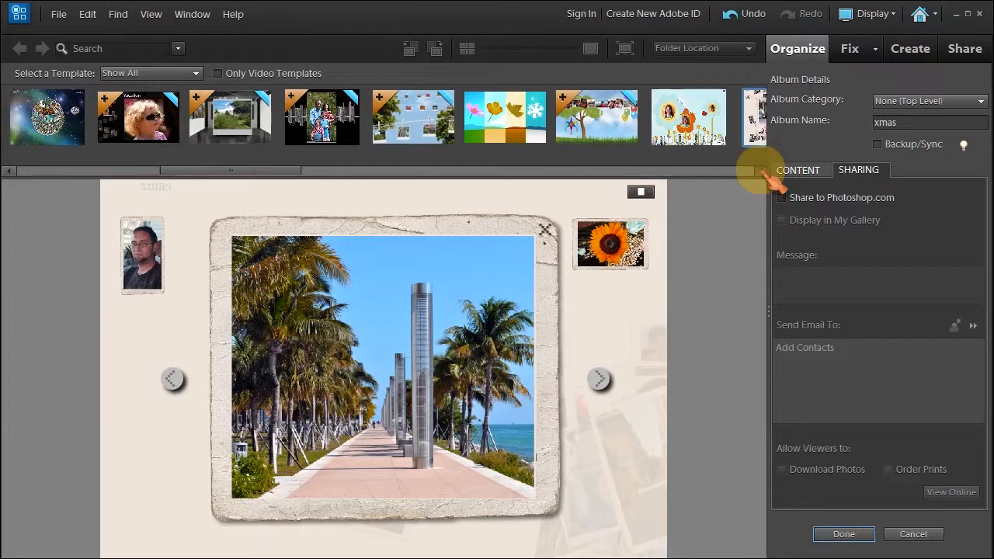
pyautogui.click(760, 172)
pyautogui.click(760, 172)
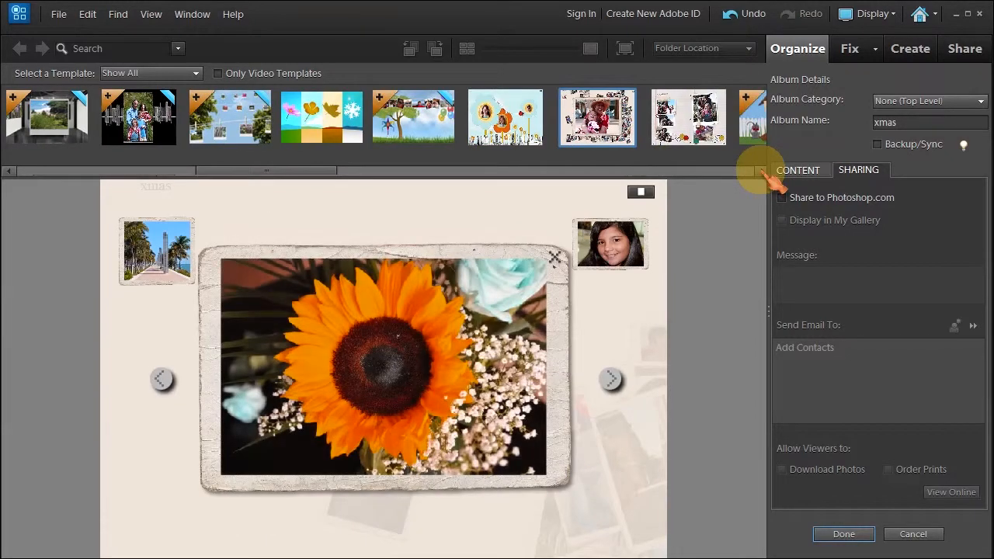
pyautogui.click(761, 172)
pyautogui.click(760, 171)
pyautogui.click(760, 172)
pyautogui.click(761, 171)
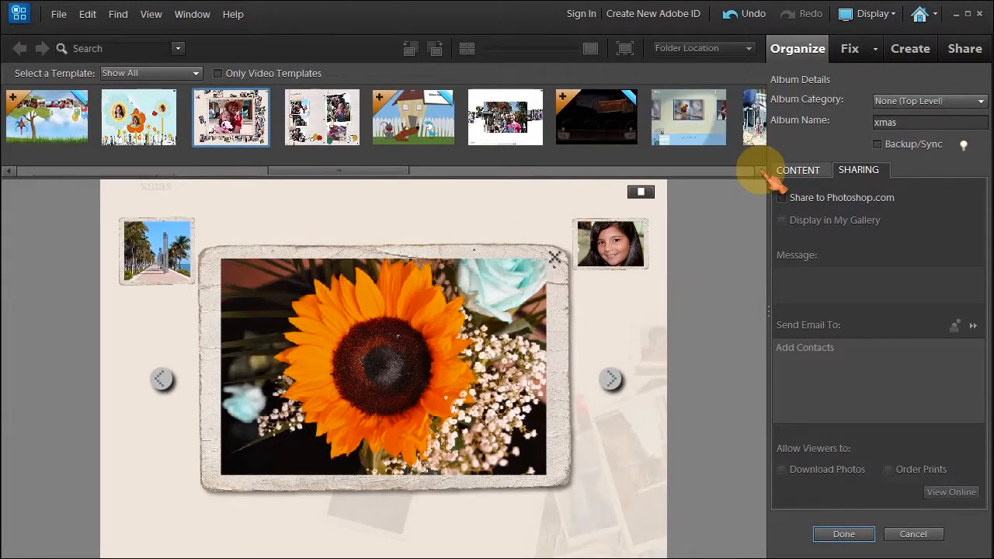
pyautogui.click(689, 117)
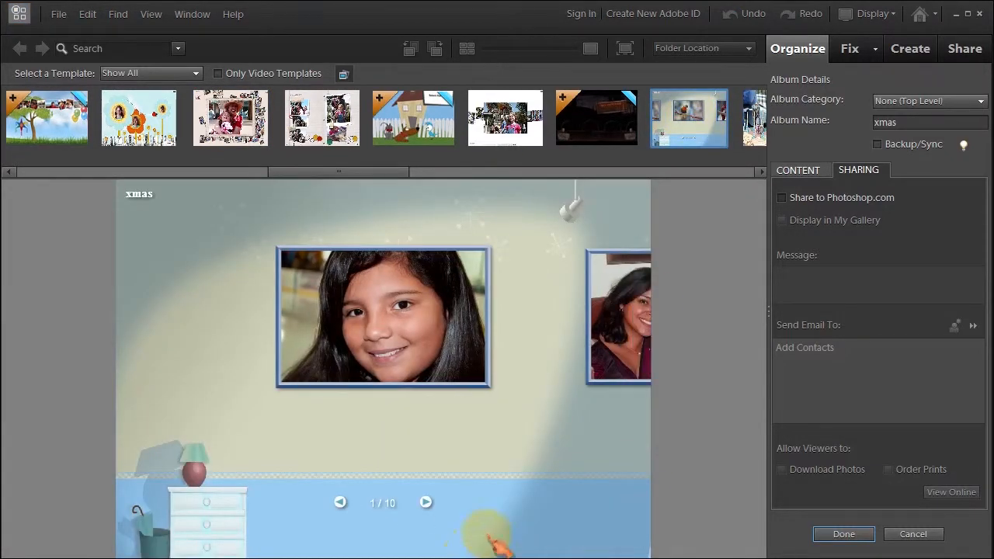
# - Page through the new template's preview to the sixth photo and save the album
pyautogui.click(425, 502)
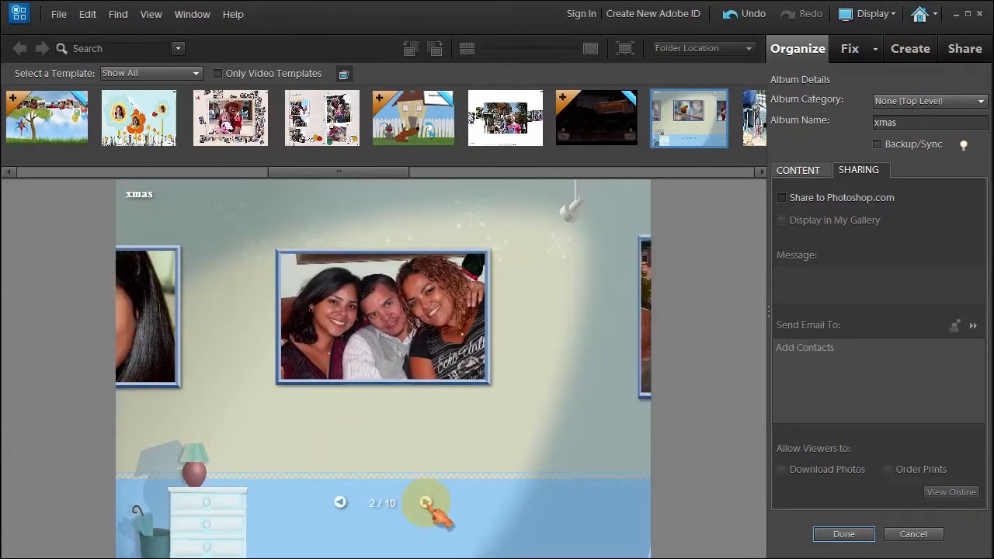
pyautogui.click(426, 503)
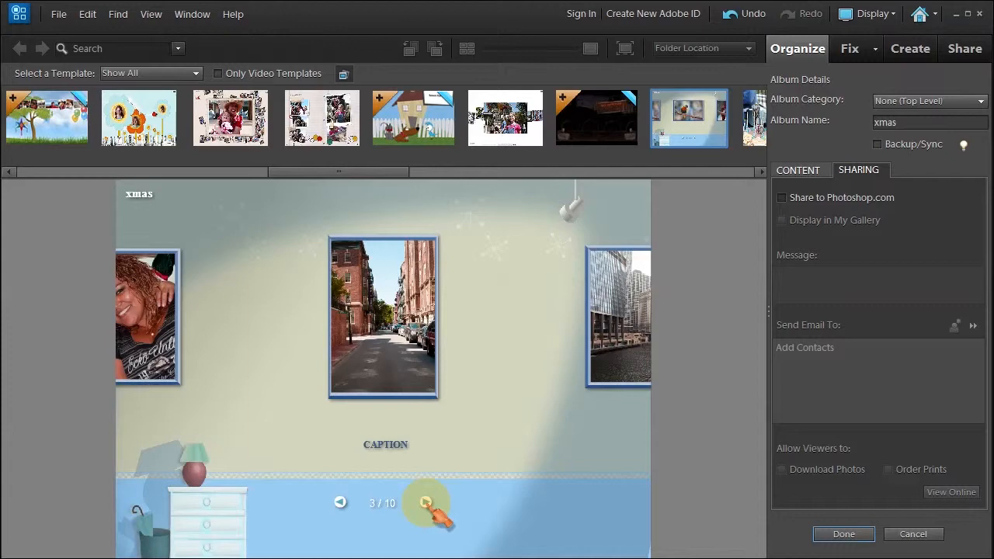
pyautogui.click(425, 503)
pyautogui.click(426, 502)
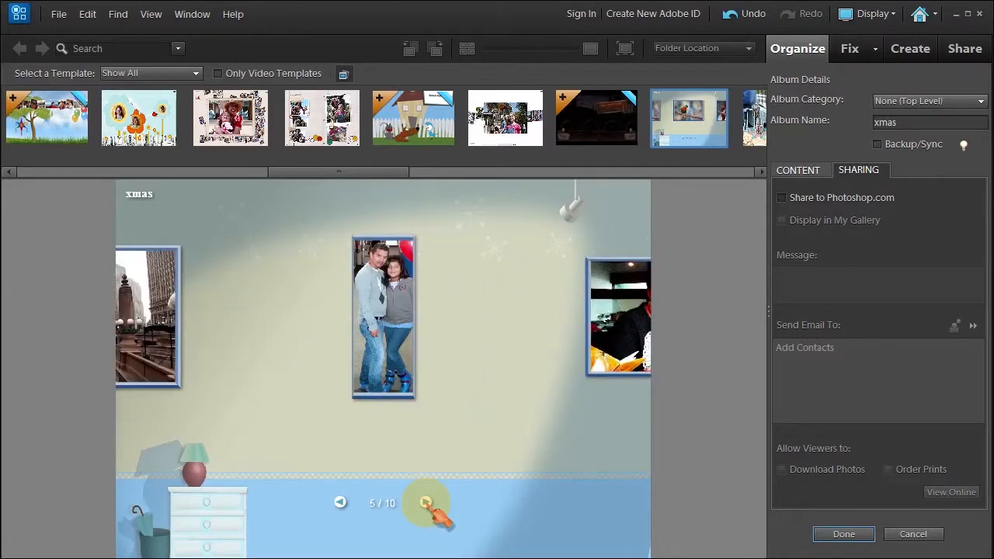
pyautogui.click(425, 502)
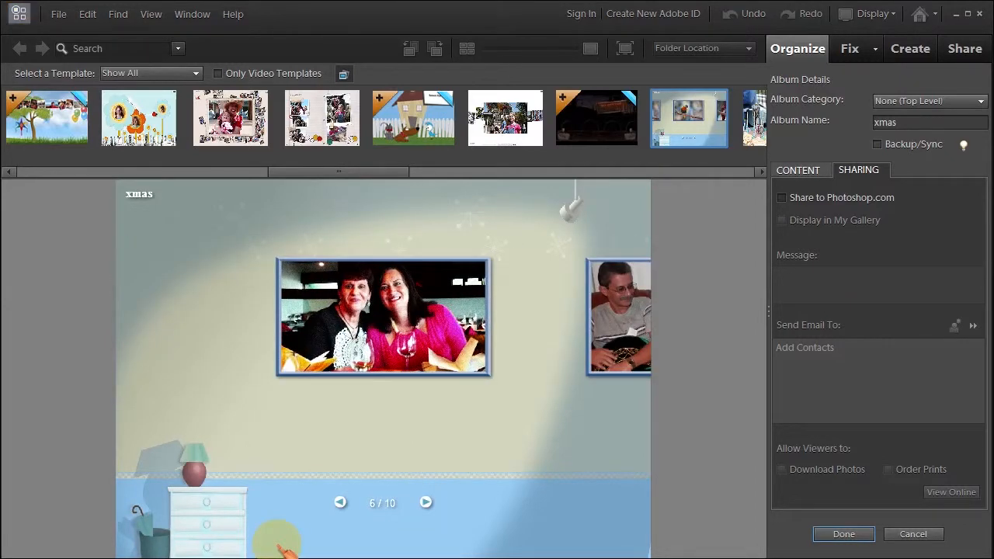
pyautogui.click(844, 535)
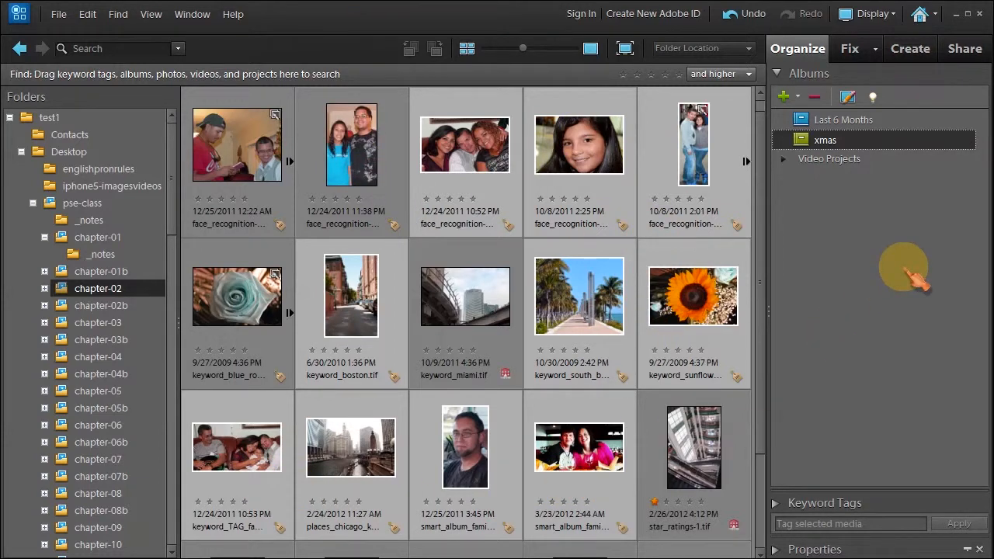
# - Display the xmas album's photos and move the sunflower photo ahead of the palm walkway photo
pyautogui.click(804, 141)
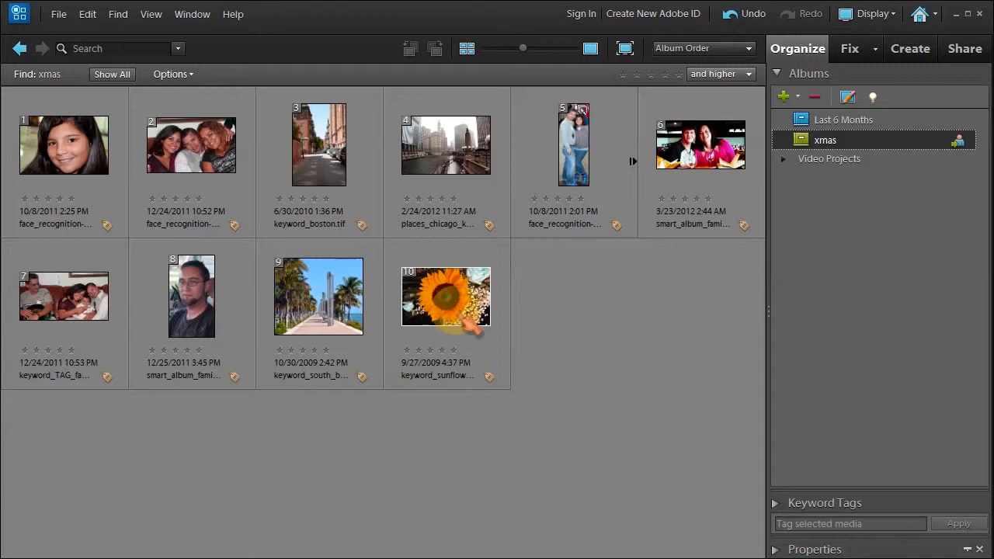
pyautogui.moveTo(471, 327); pyautogui.dragTo(283, 339)
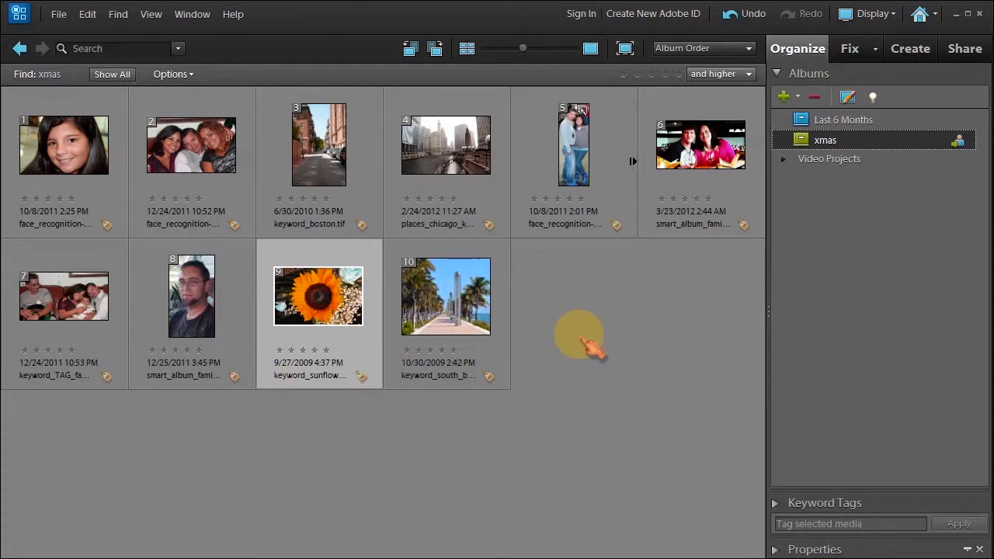
# - Check the available ways to share the album and return to the album list
pyautogui.click(975, 63)
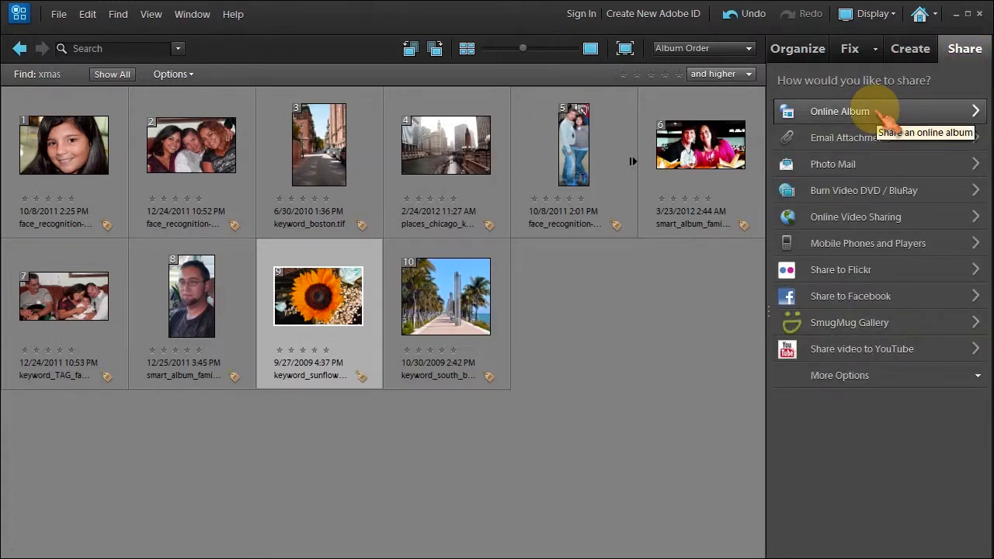
pyautogui.click(797, 52)
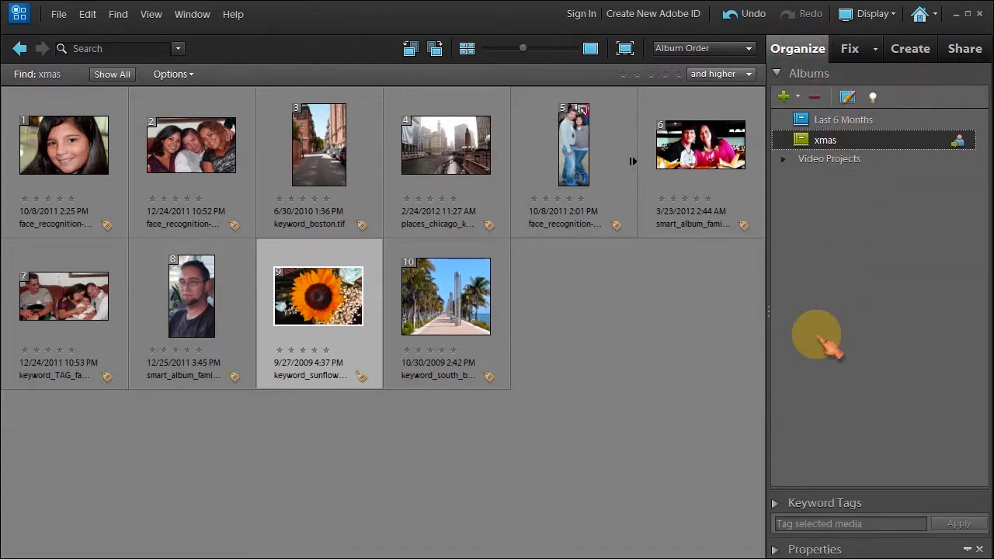
# - Delete the xmas album, confirming the deletion, and display the chapter-02 folder's photos
pyautogui.click(814, 97)
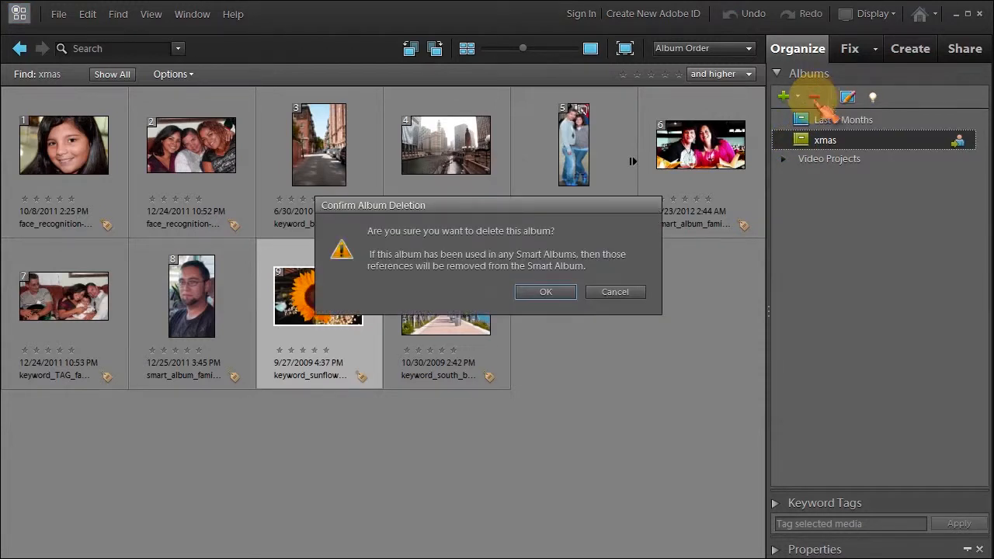
pyautogui.click(545, 291)
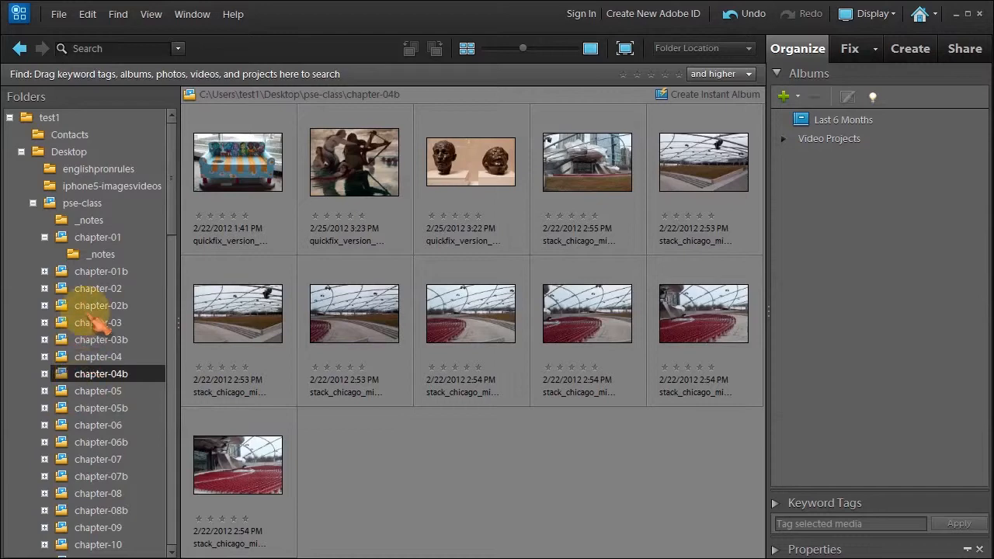
pyautogui.click(99, 288)
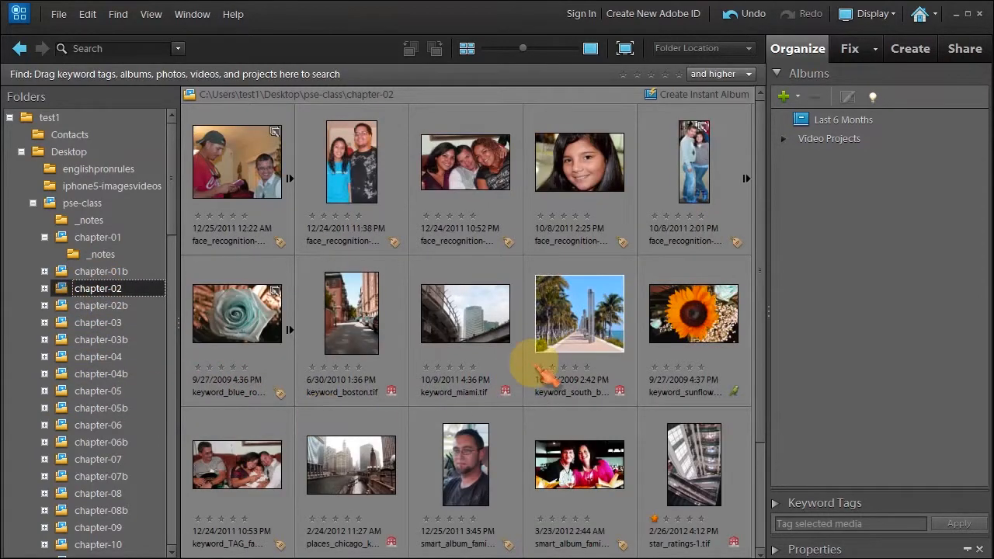